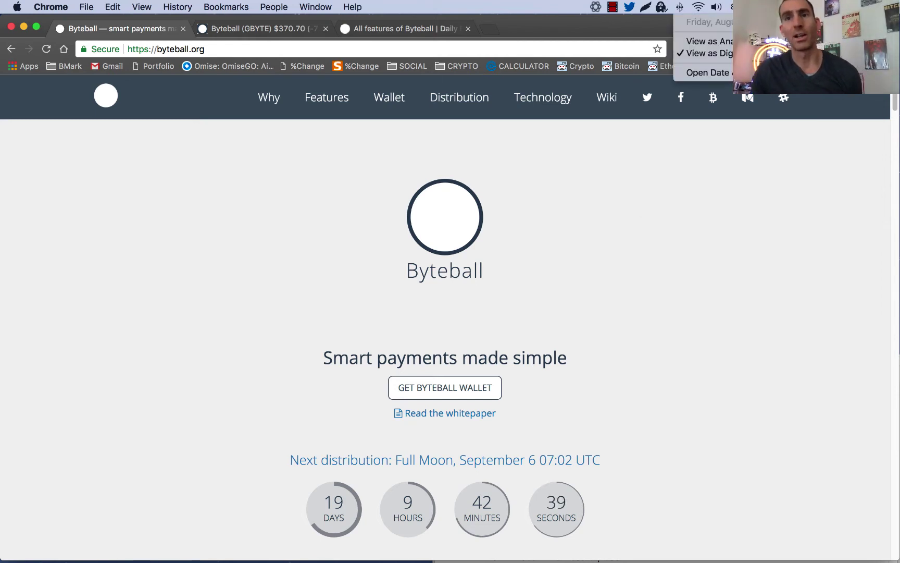
Close the macOS clock menu over the byteball.org homepage.
click(724, 346)
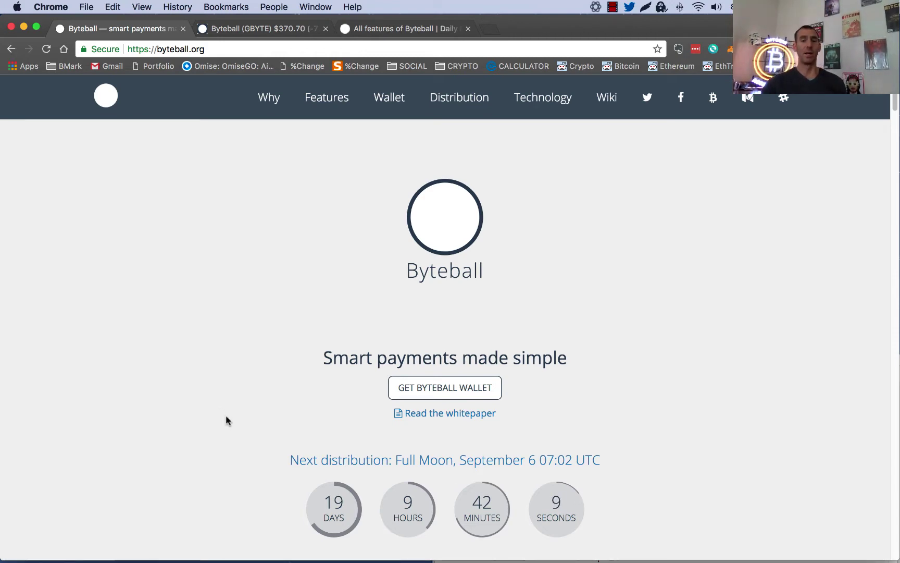
Highlight the 'Risk-free conditional smart payments' heading, then continue down to Prediction markets.
scroll(226, 415, down, 8)
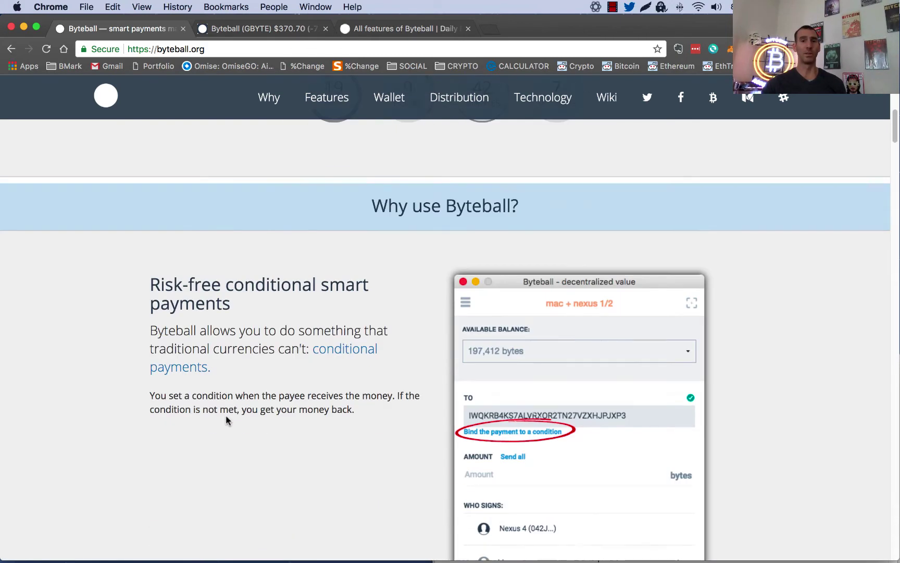
scroll(226, 415, down, 1)
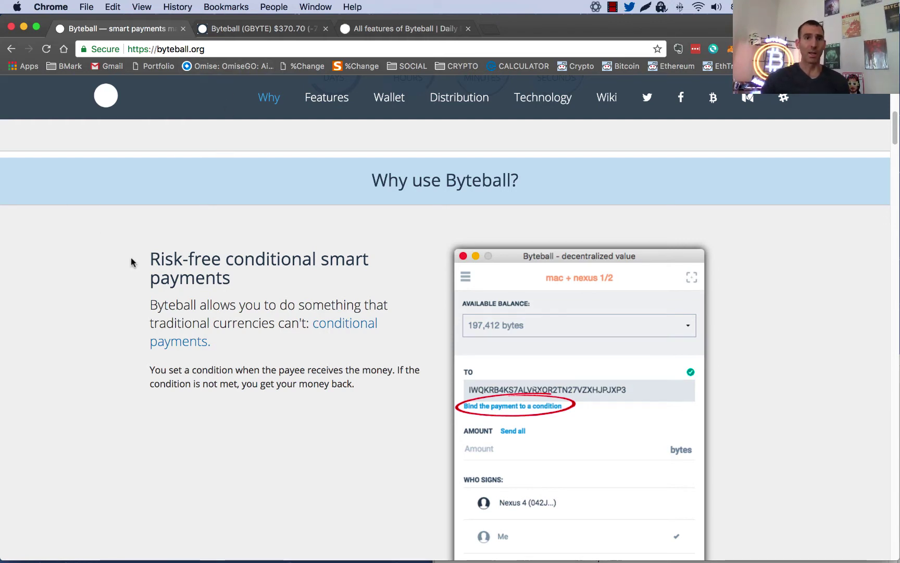
drag(146, 260, 261, 276)
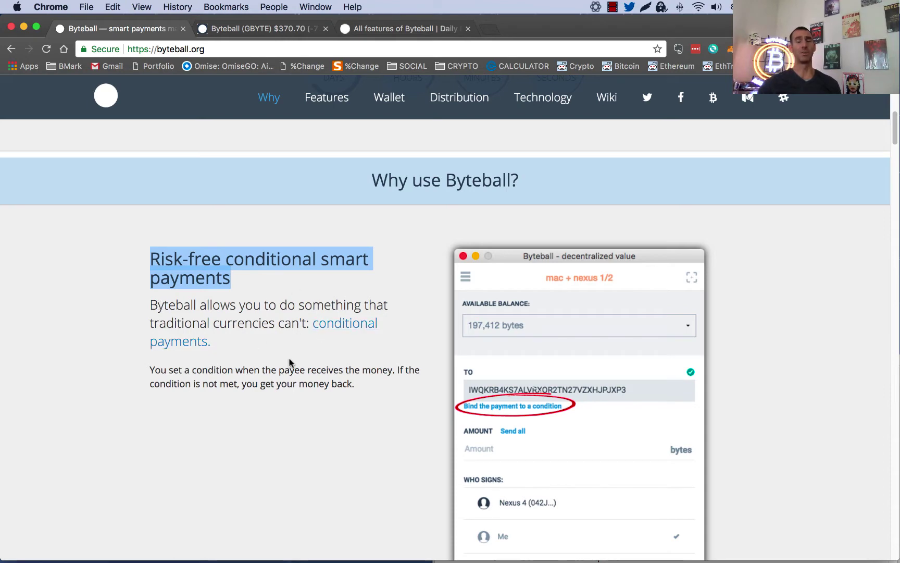
scroll(258, 312, down, 5)
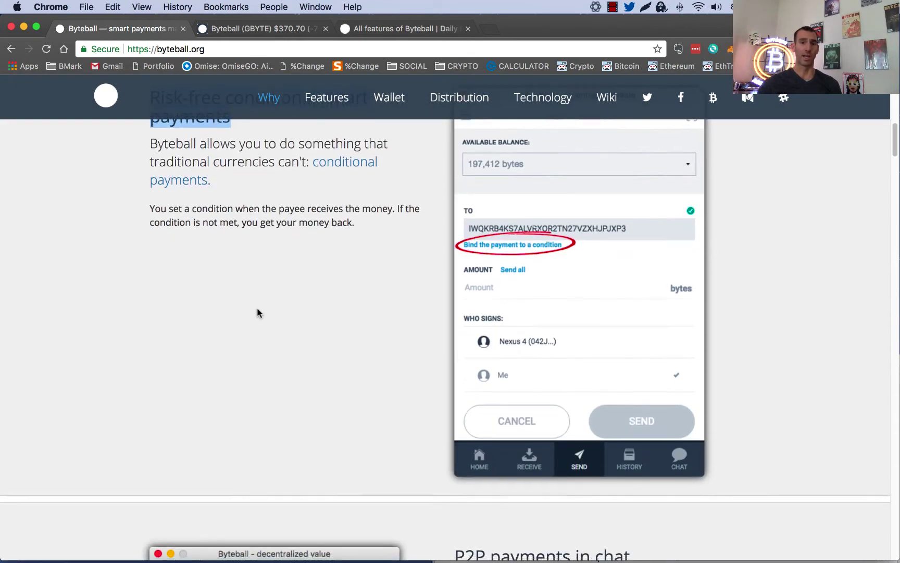
scroll(258, 311, down, 10)
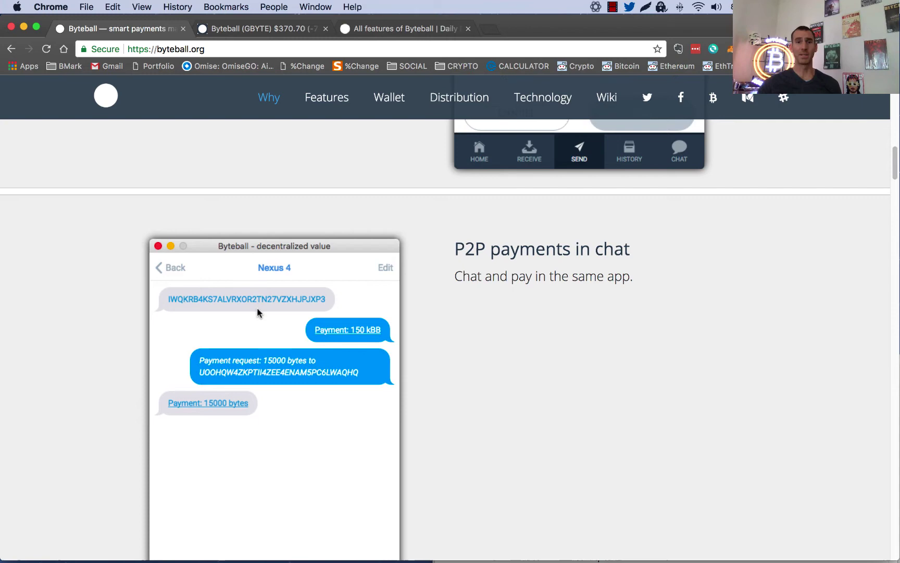
scroll(257, 312, down, 1)
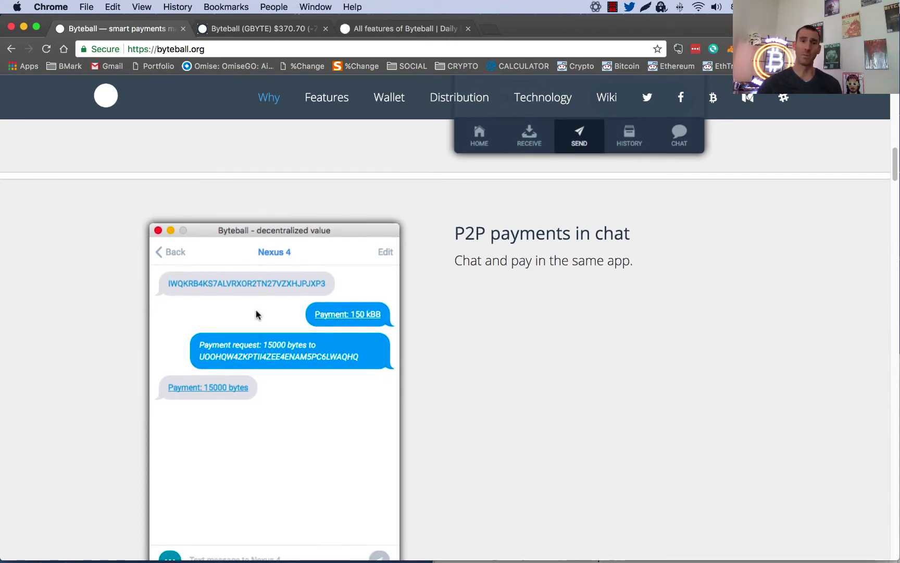
scroll(257, 315, down, 10)
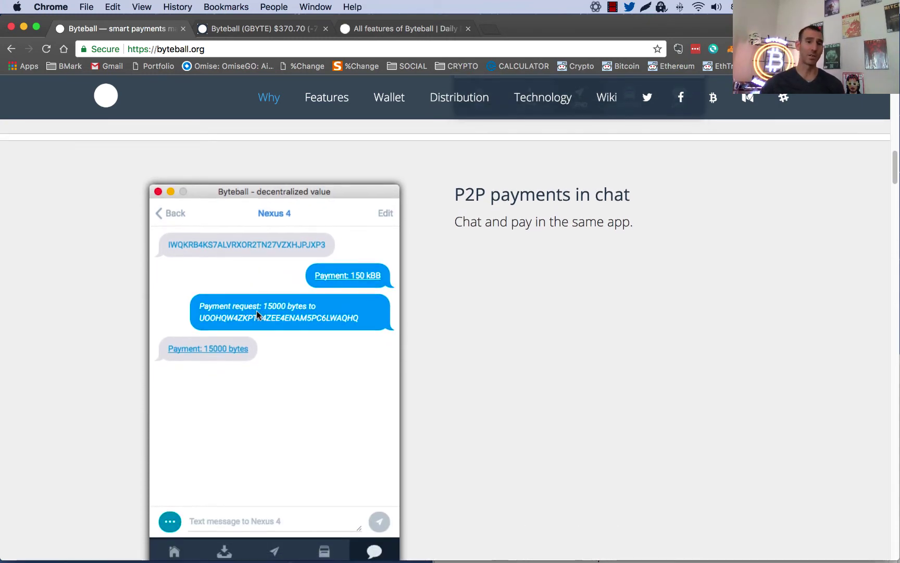
scroll(256, 315, down, 6)
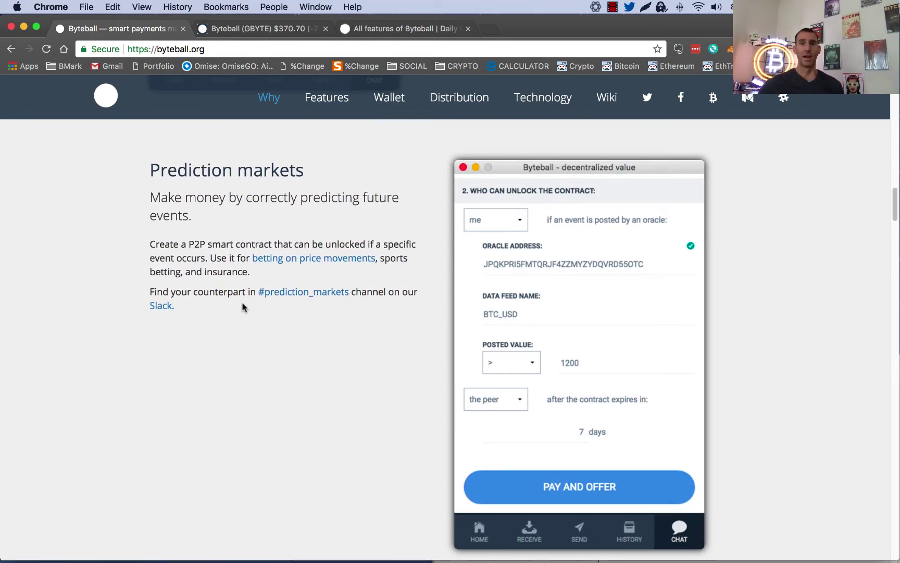
Scroll past P2P insurance, betting, Chatbots and Blackbytes to the Get your Byteball wallet section.
scroll(242, 308, down, 6)
scroll(234, 312, up, 4)
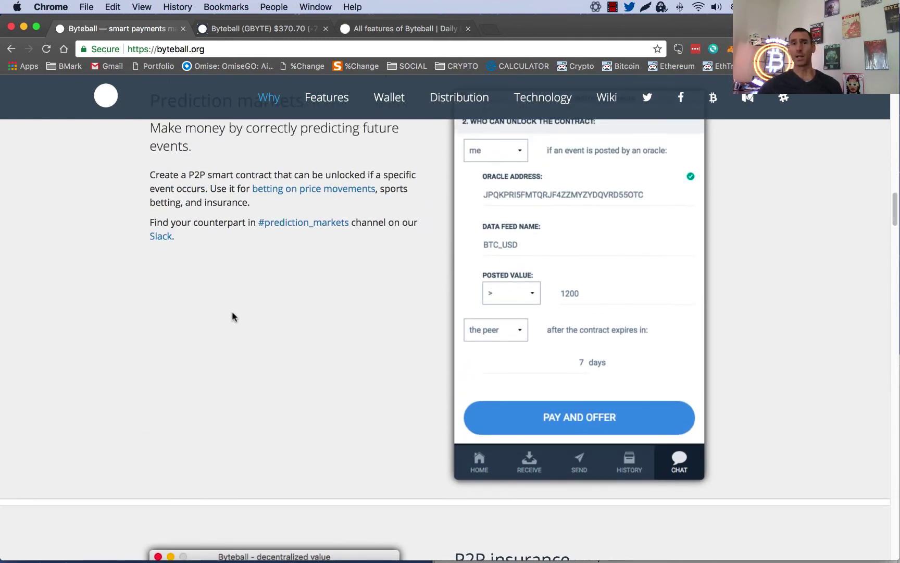
scroll(229, 315, down, 3)
scroll(224, 321, down, 7)
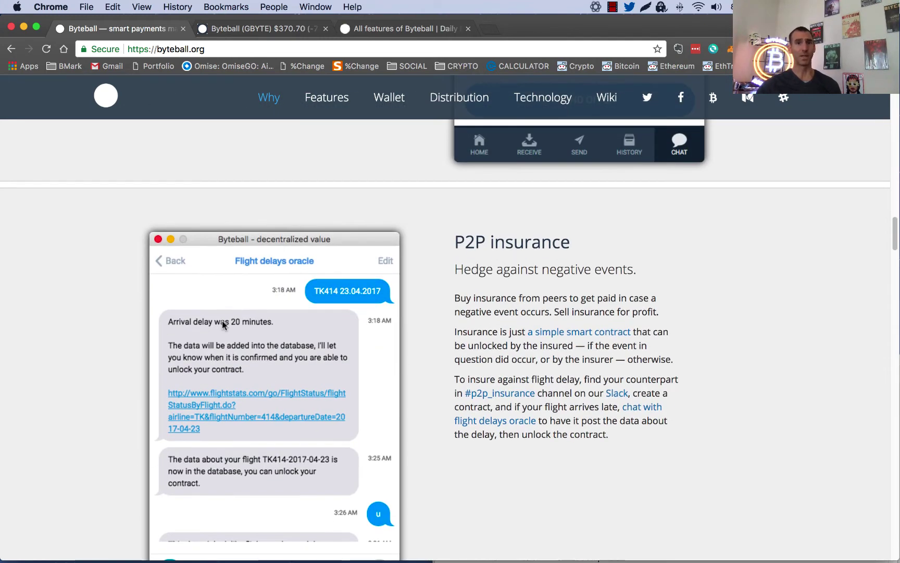
scroll(222, 321, down, 1)
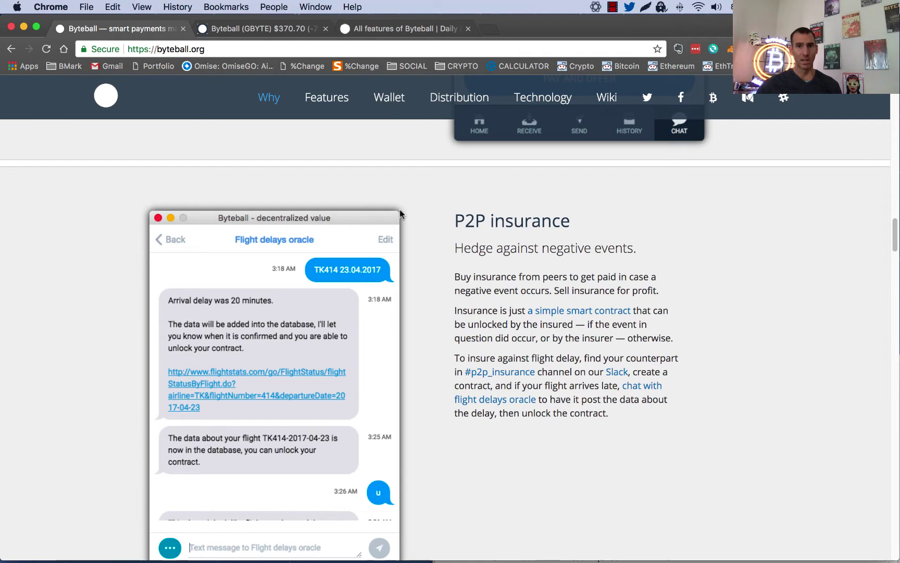
scroll(400, 515, down, 3)
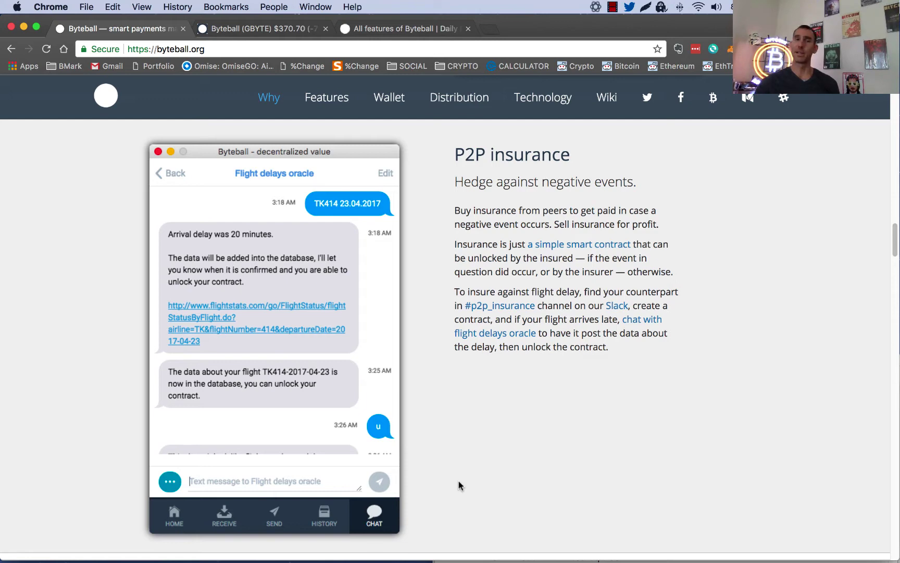
scroll(458, 480, down, 4)
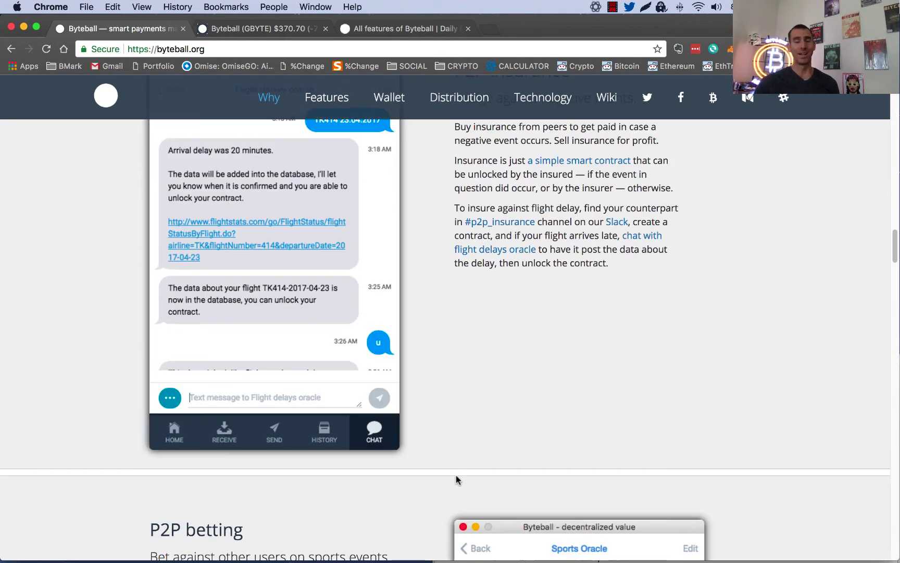
scroll(456, 479, down, 15)
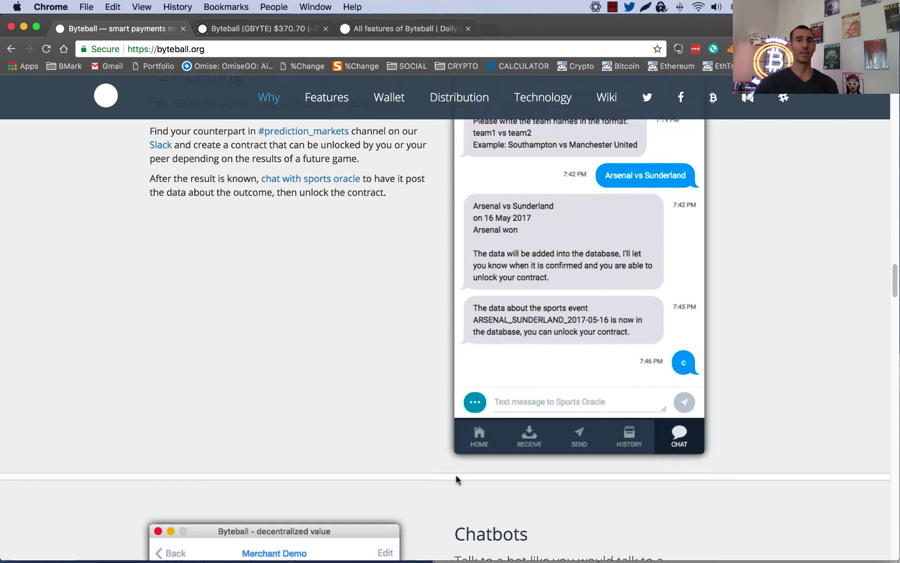
scroll(457, 479, down, 3)
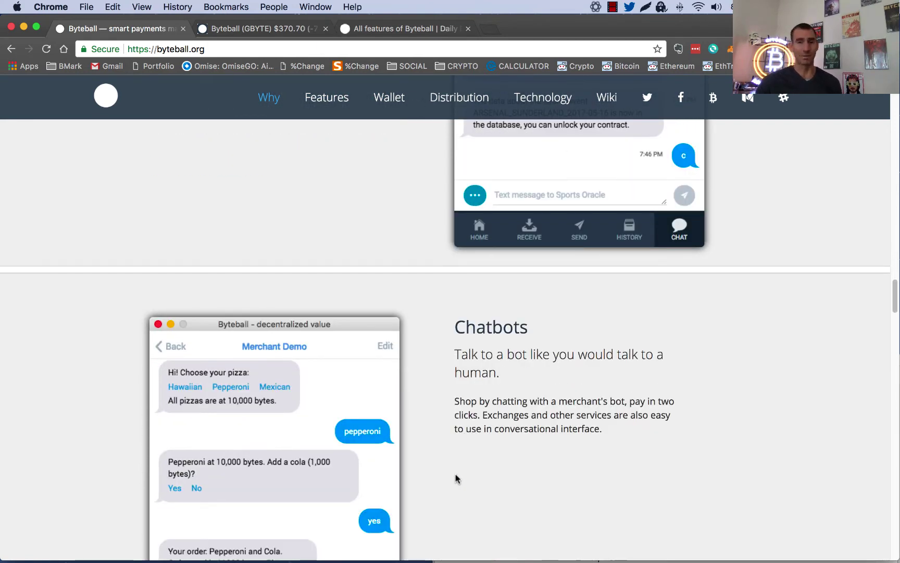
scroll(455, 478, down, 7)
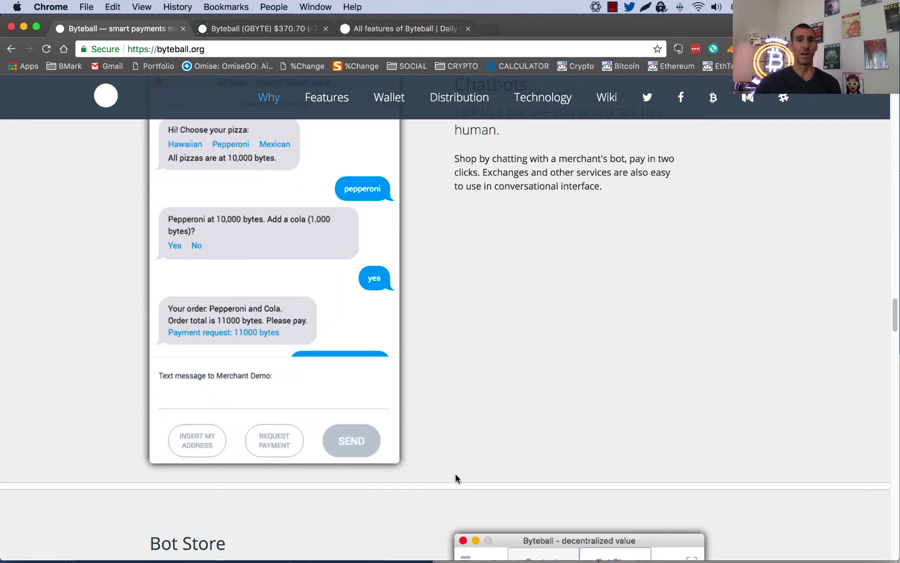
scroll(455, 478, down, 17)
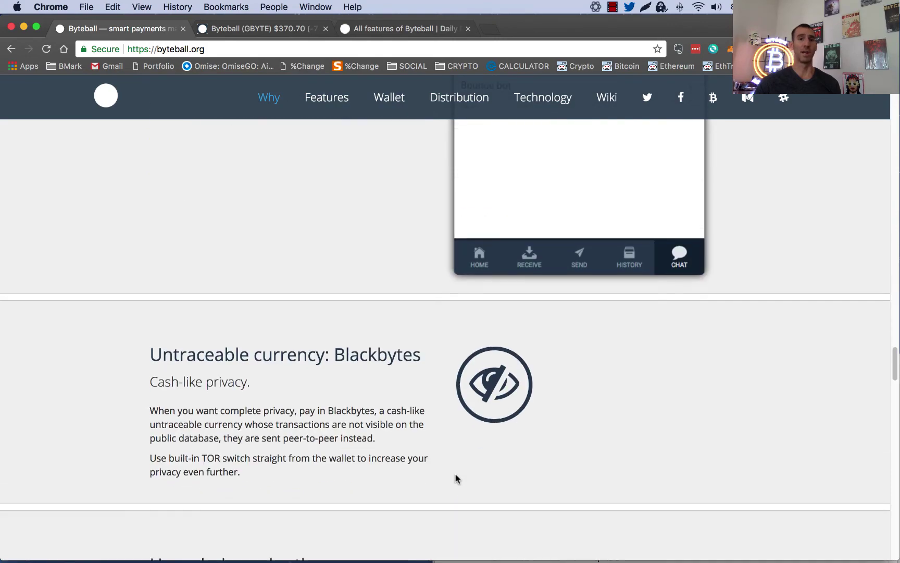
scroll(455, 478, down, 13)
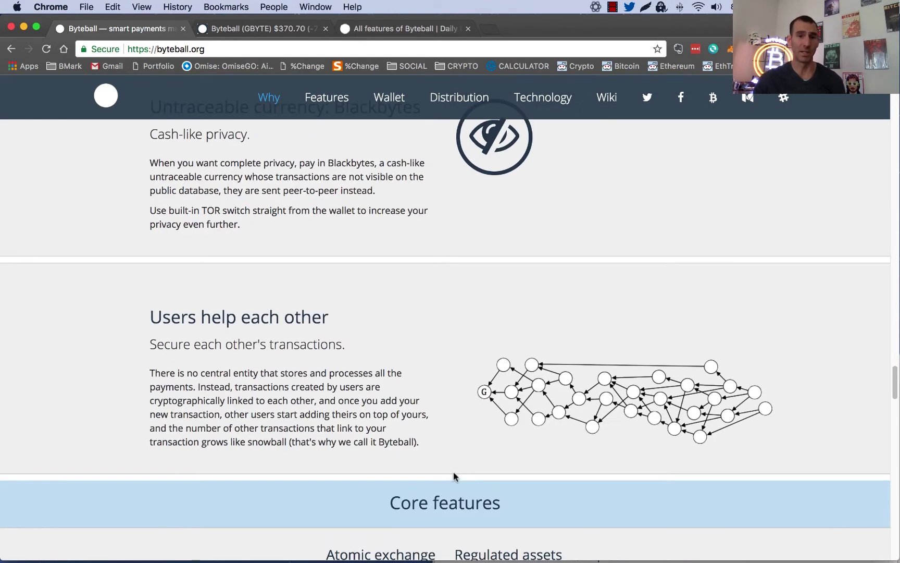
scroll(449, 459, down, 8)
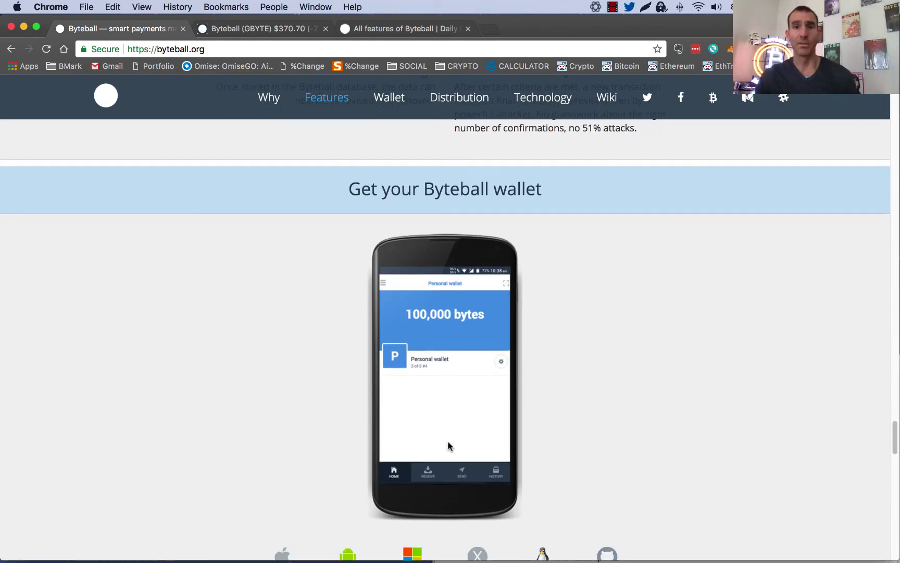
Scroll to Fair initial distribution and highlight the Sep 6, 2017 9th-round sentence and 16 BTC bullet.
scroll(448, 452, down, 1)
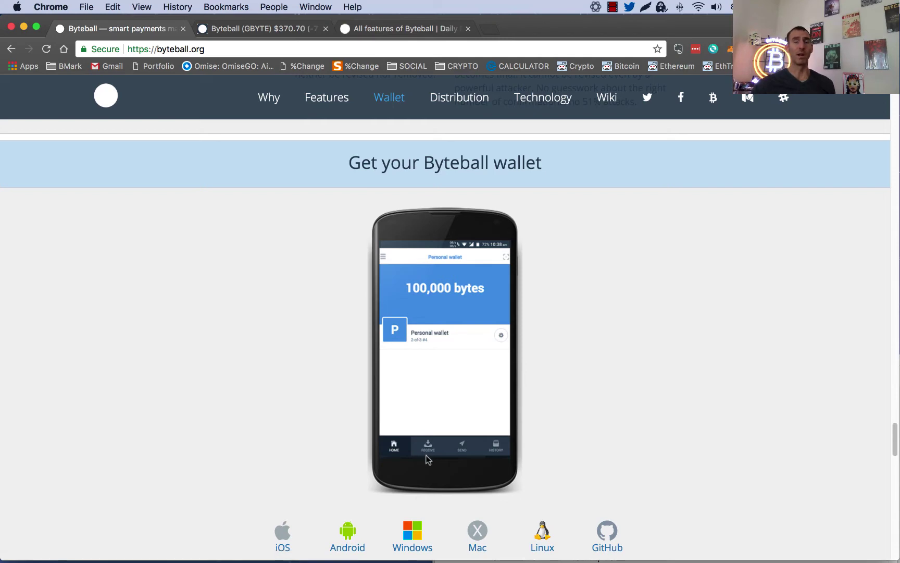
scroll(426, 458, down, 2)
scroll(425, 458, down, 3)
scroll(426, 458, down, 1)
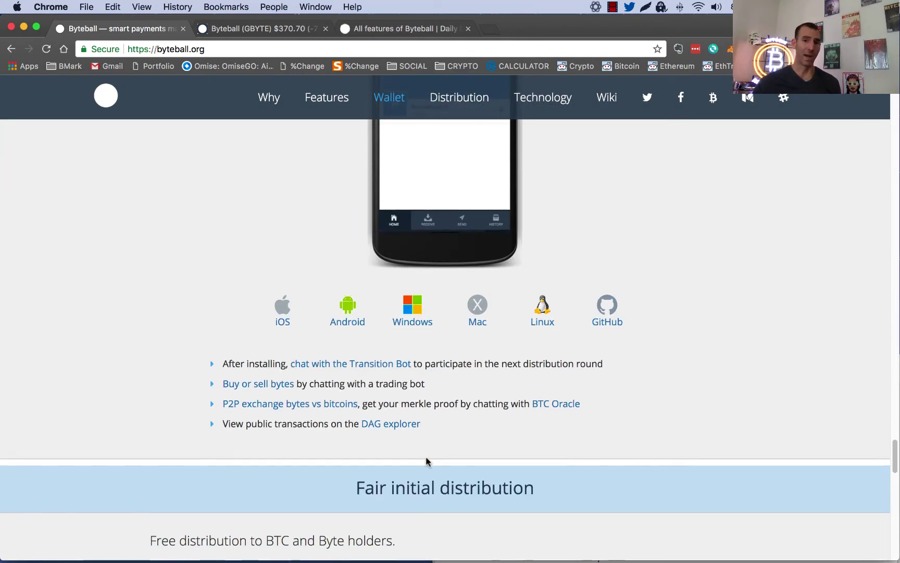
scroll(427, 458, down, 10)
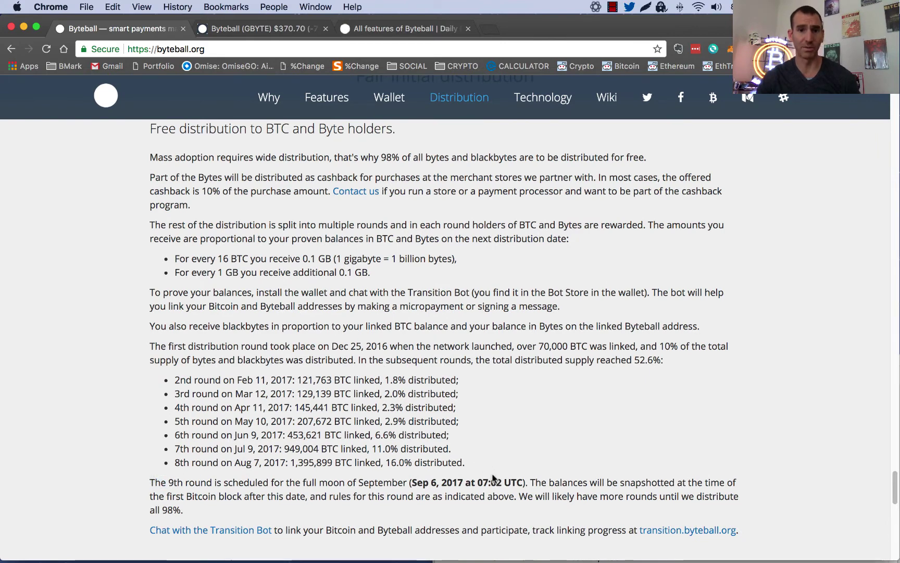
drag(150, 482, 533, 482)
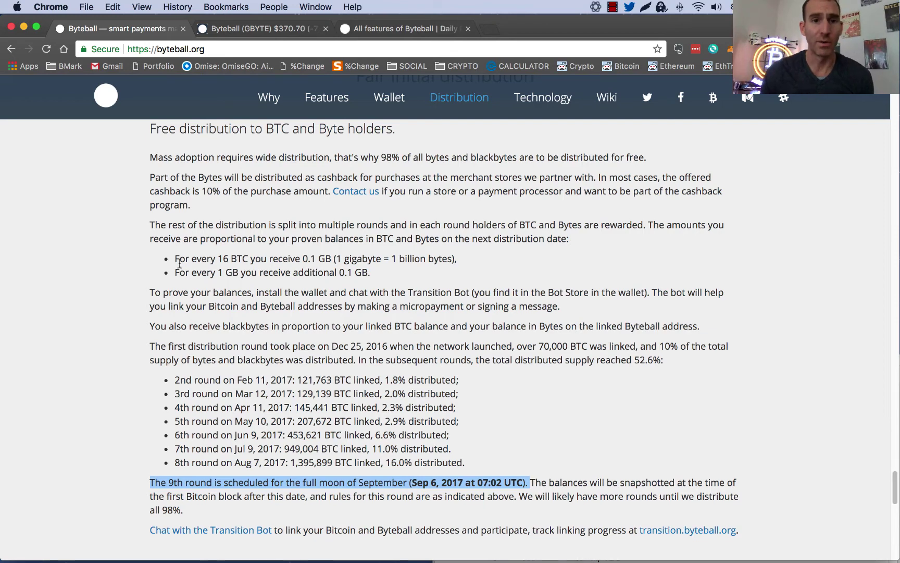
drag(179, 263, 317, 259)
click(317, 261)
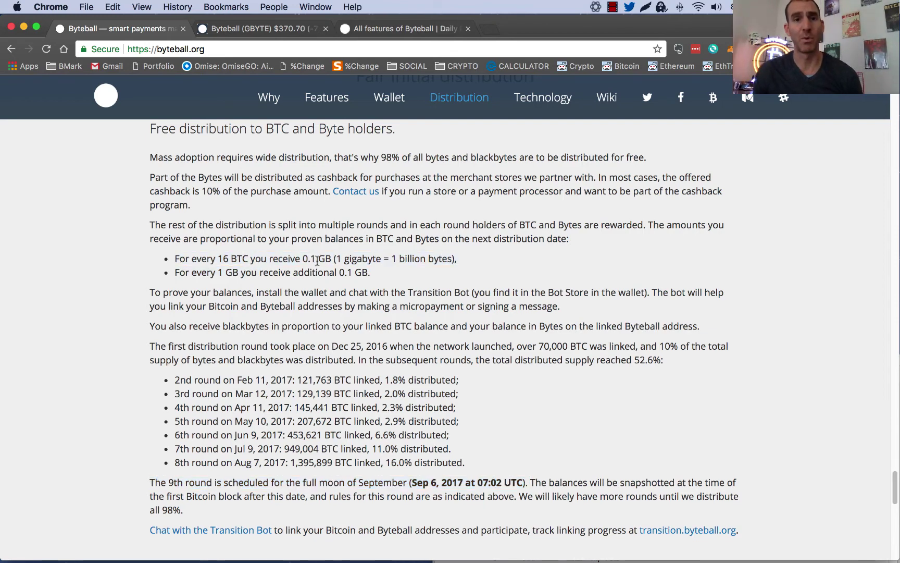
click(280, 30)
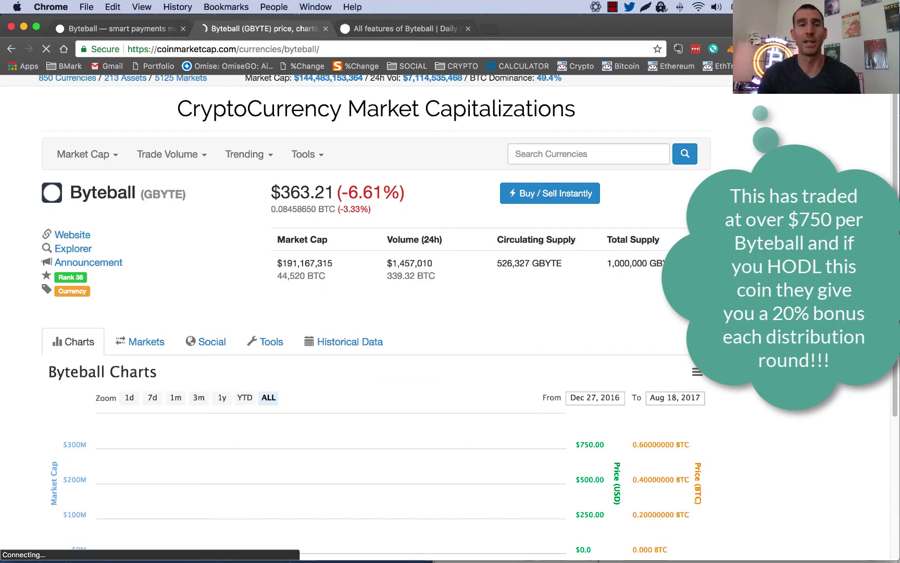
click(102, 25)
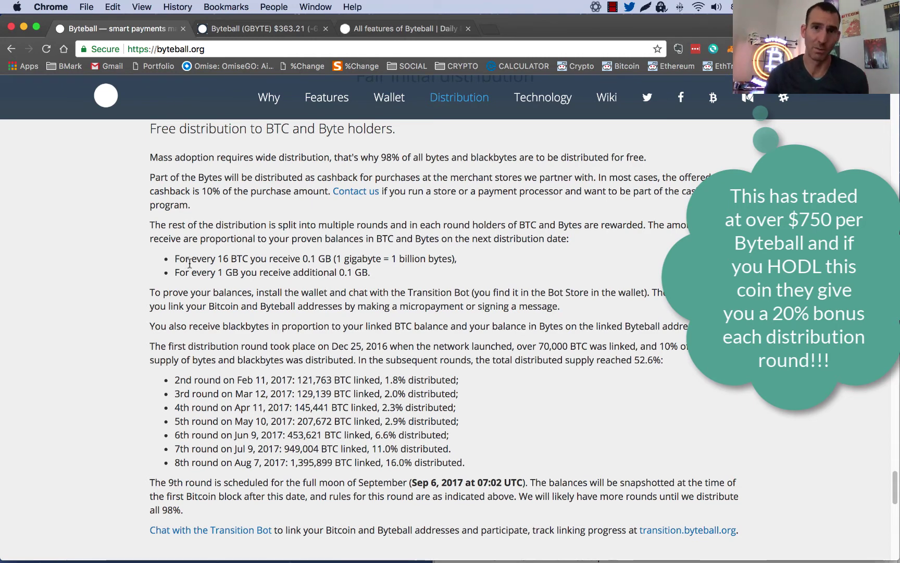
View the Daily Byteball features page and its address, then minimize Chrome to reveal the wallets.
click(363, 30)
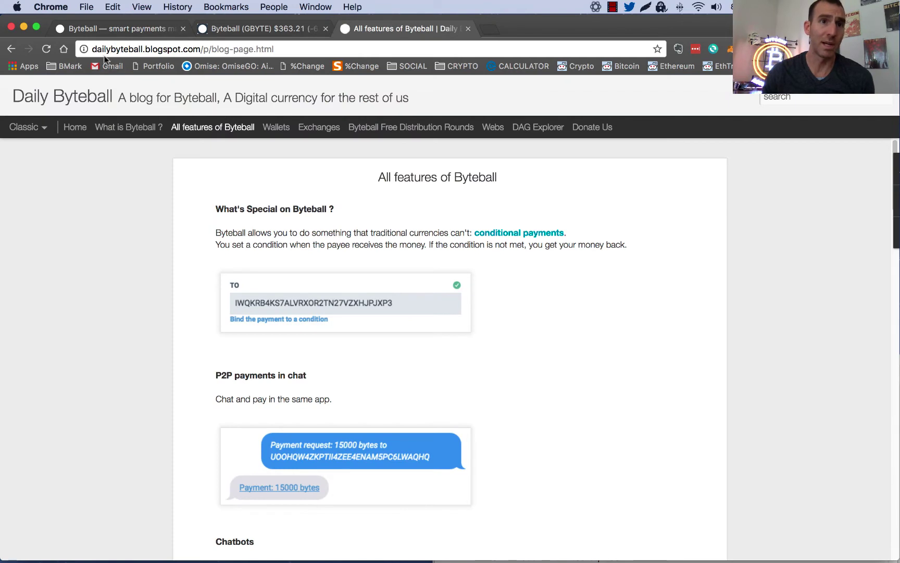
click(191, 52)
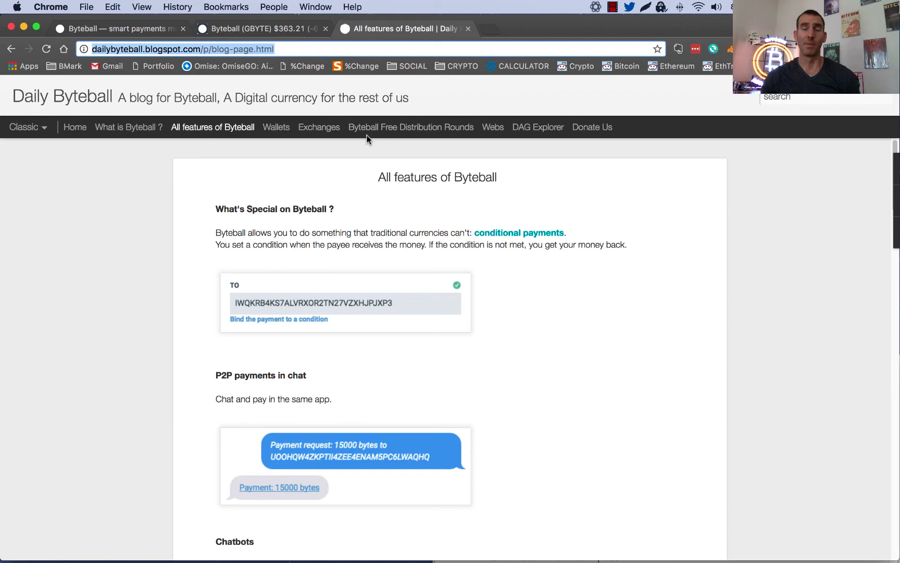
scroll(376, 223, down, 1)
scroll(375, 223, down, 5)
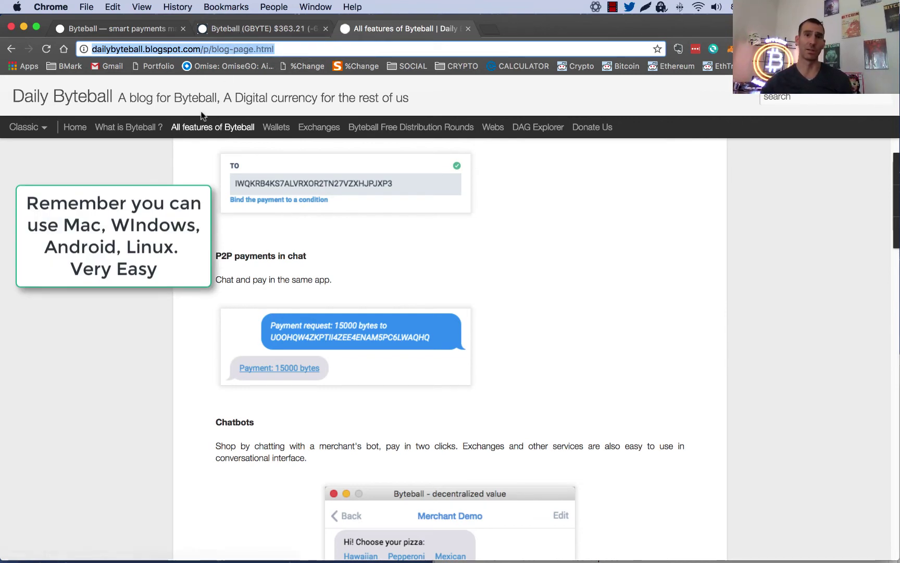
click(24, 27)
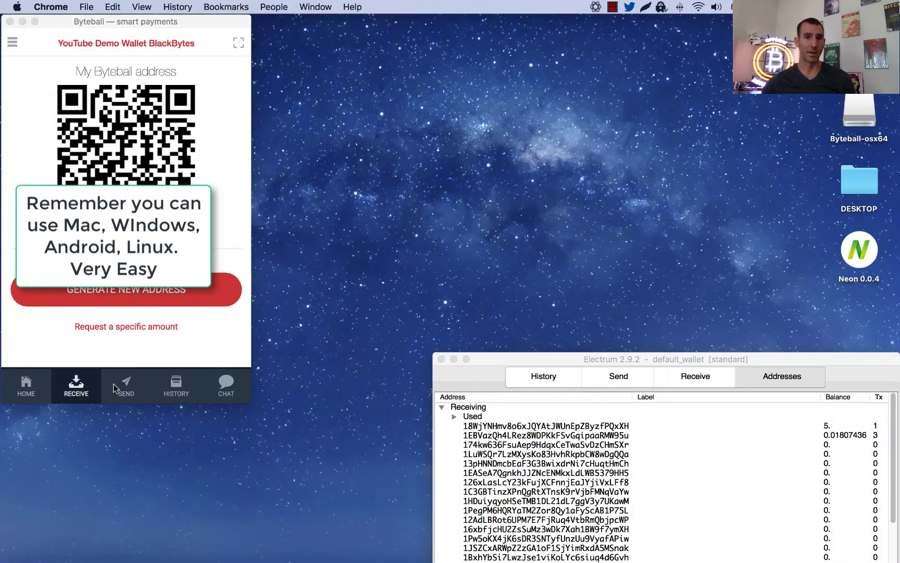
Select Electrum's first receiving address, then show the Byteball wallet's HOME overview with 0 bytes.
click(605, 427)
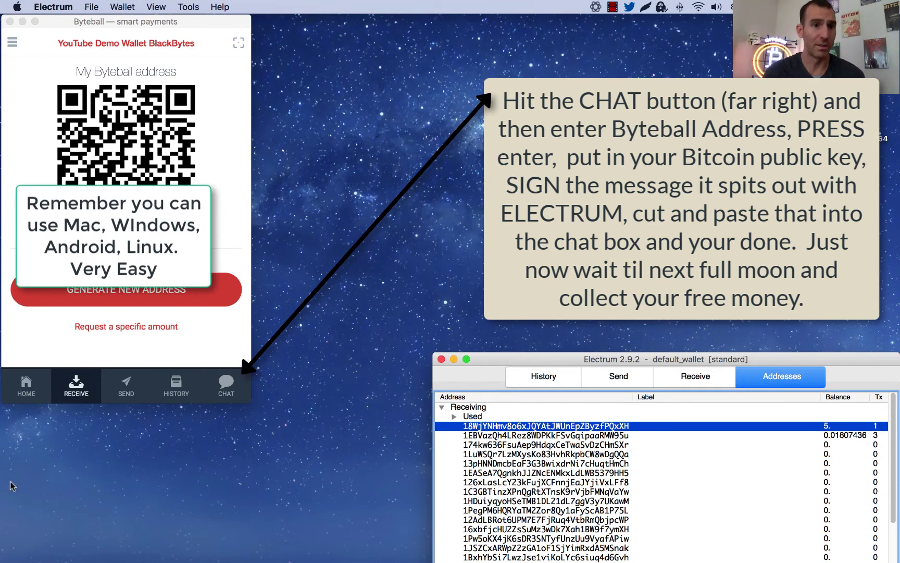
click(30, 396)
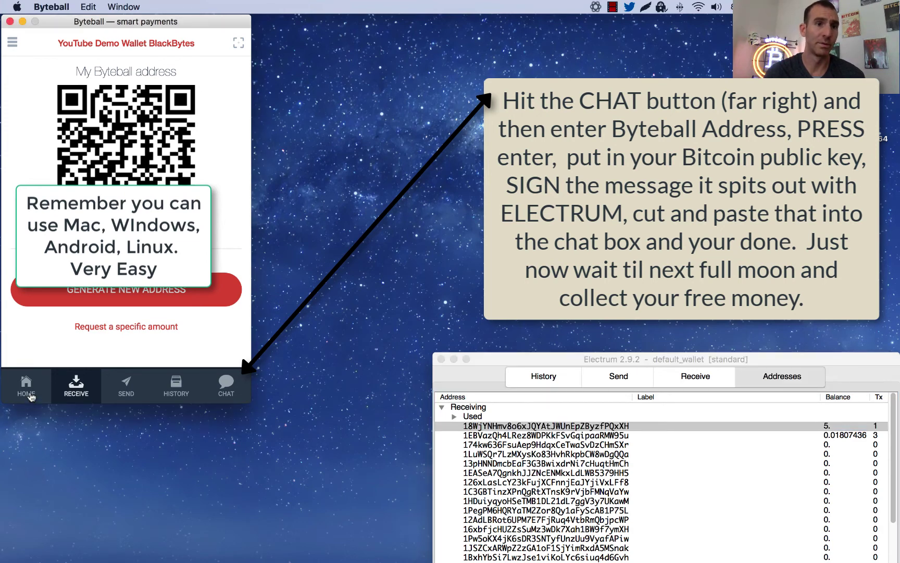
click(26, 388)
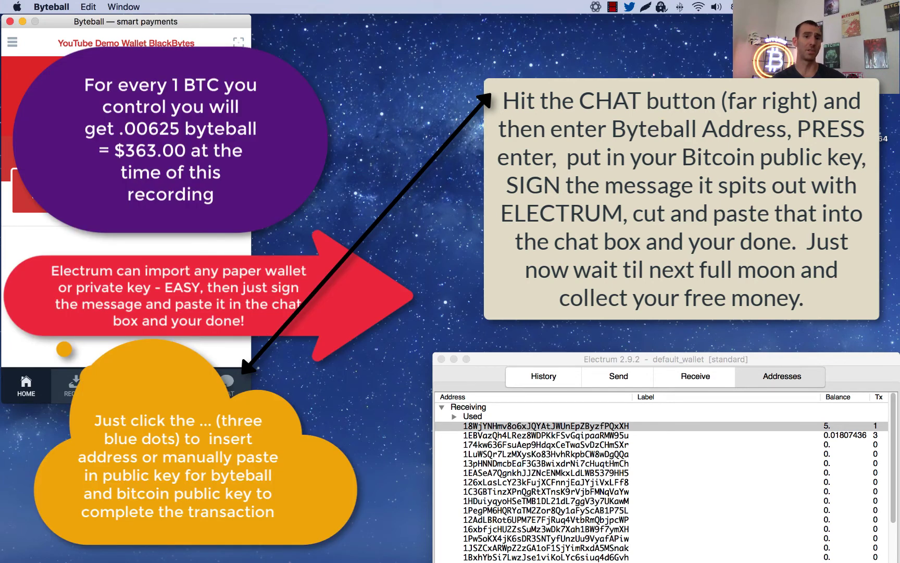
Paste and send the wallet's Byteball address in the Transition Bot chat.
click(228, 388)
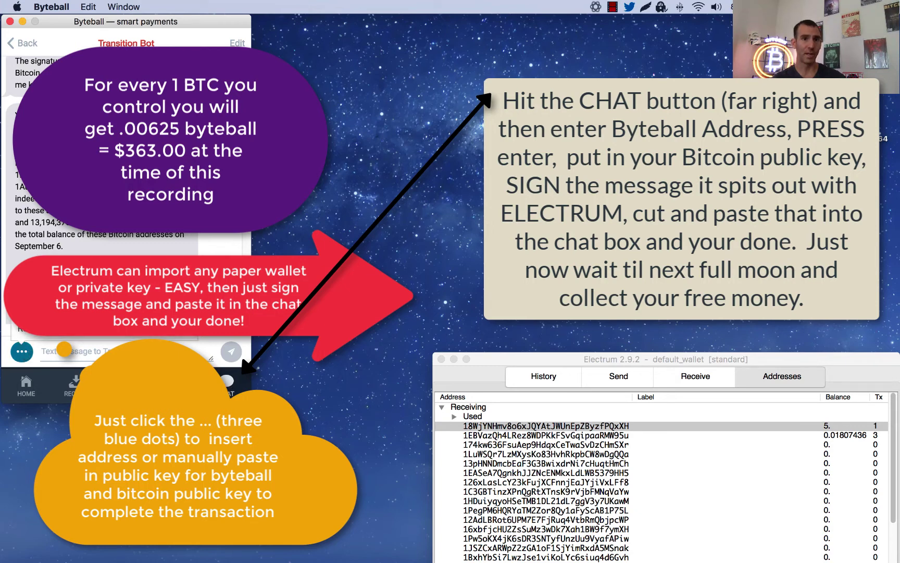
key(super+v)
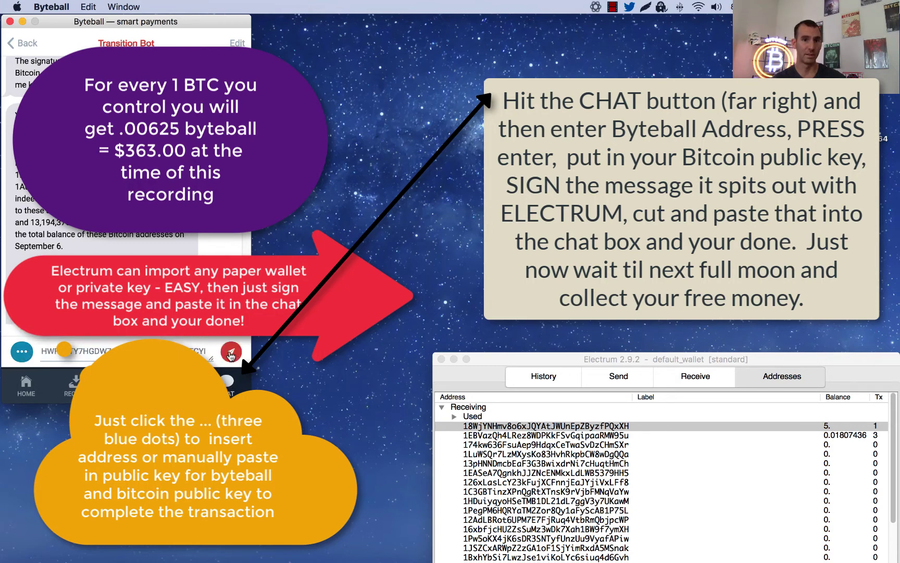
click(232, 352)
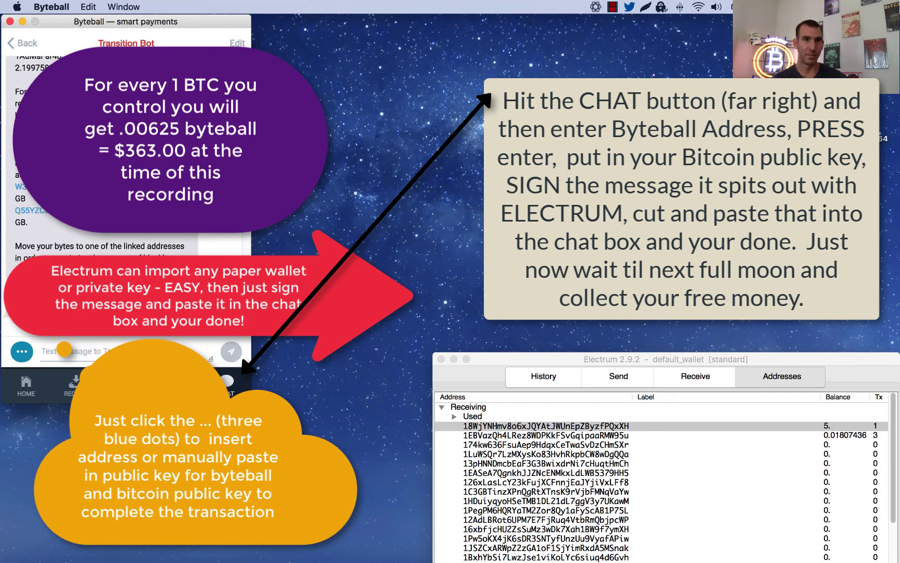
click(572, 425)
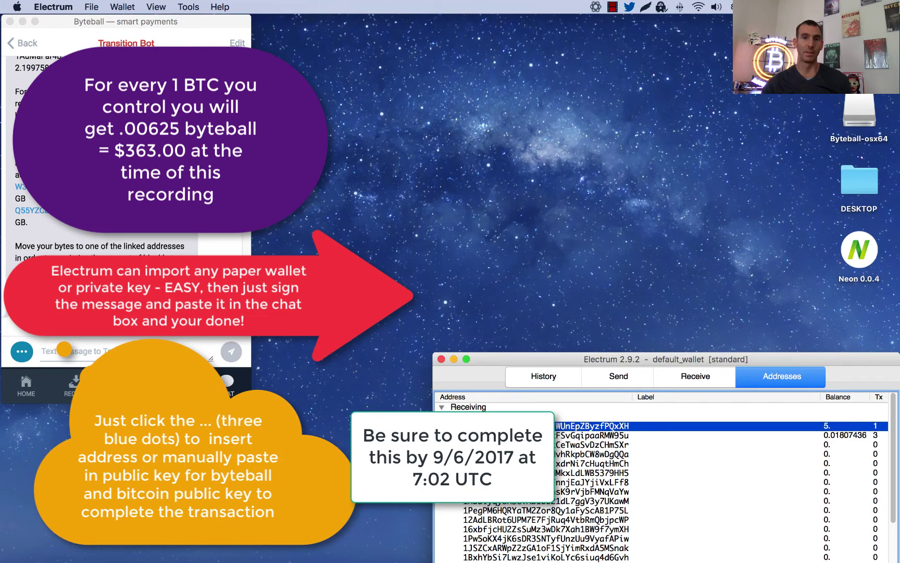
Copy Electrum's first receiving Bitcoin address, paste it into the Transition Bot chat and send it.
right_click(468, 425)
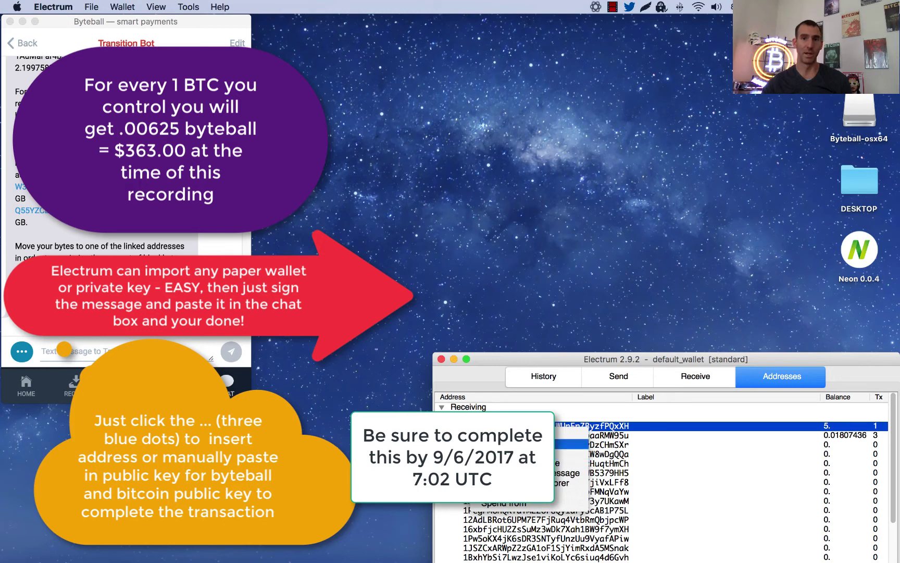
click(521, 435)
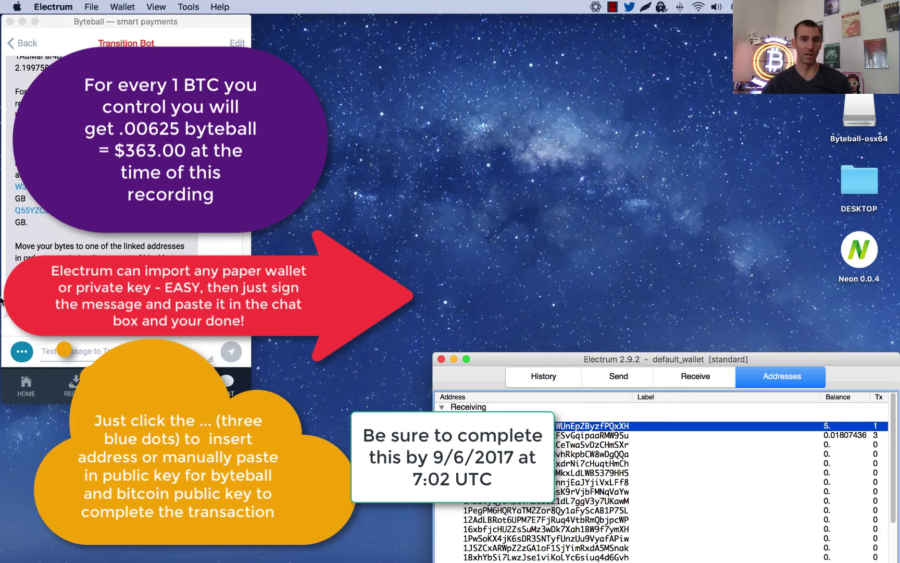
click(64, 349)
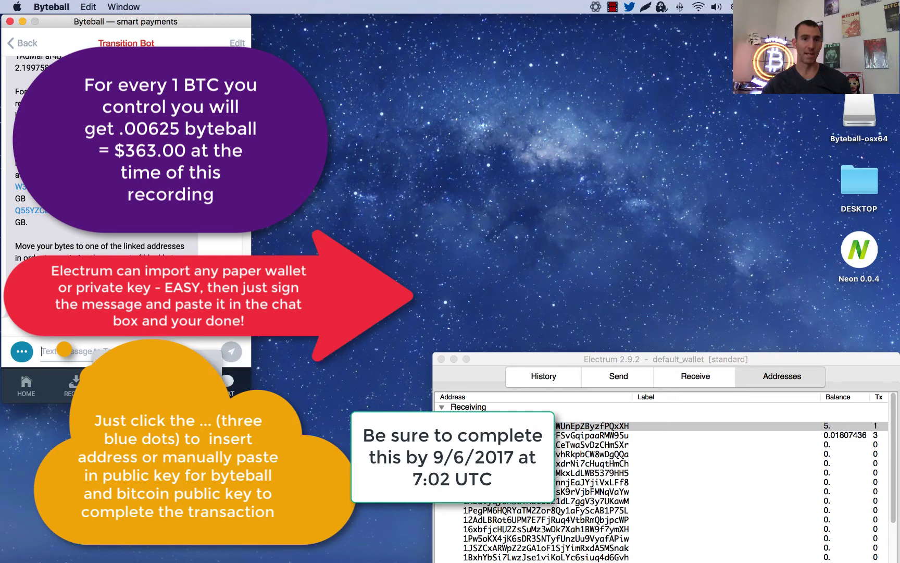
key(super+v)
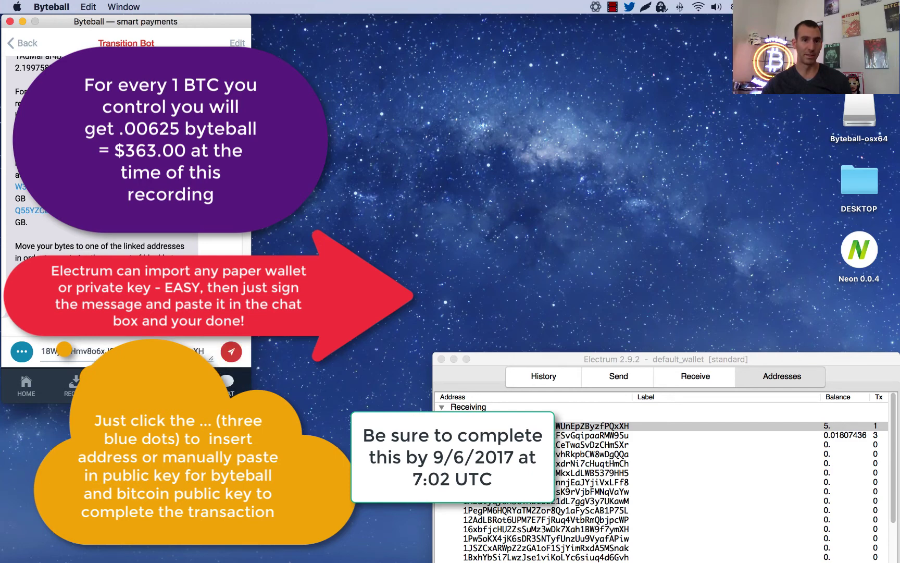
double_click(64, 349)
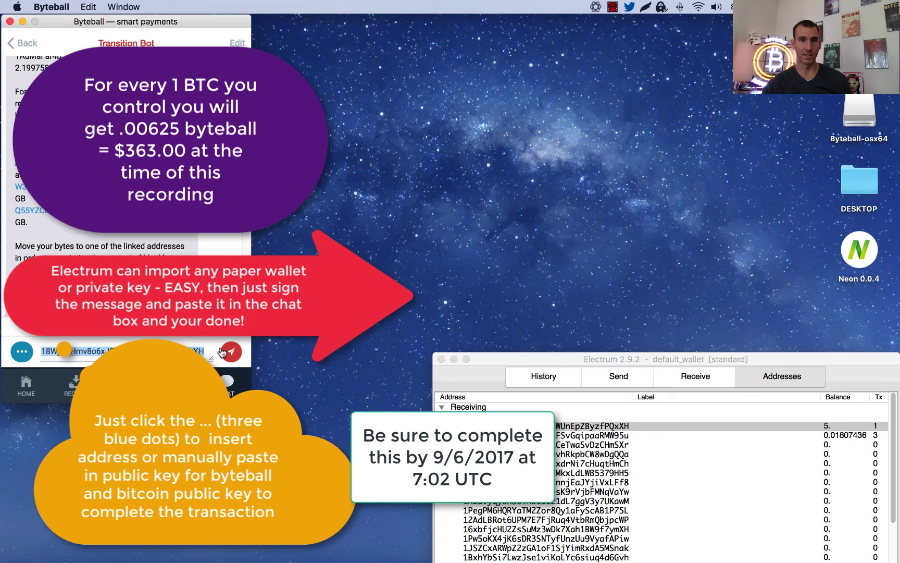
click(240, 354)
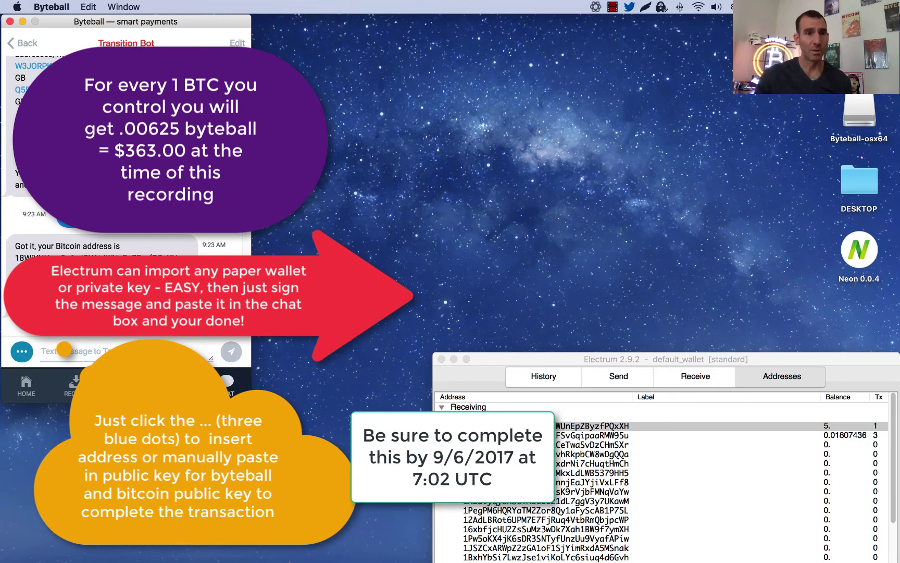
Dismiss the chat field's context menu and go back to Electrum's first receiving address.
right_click(64, 350)
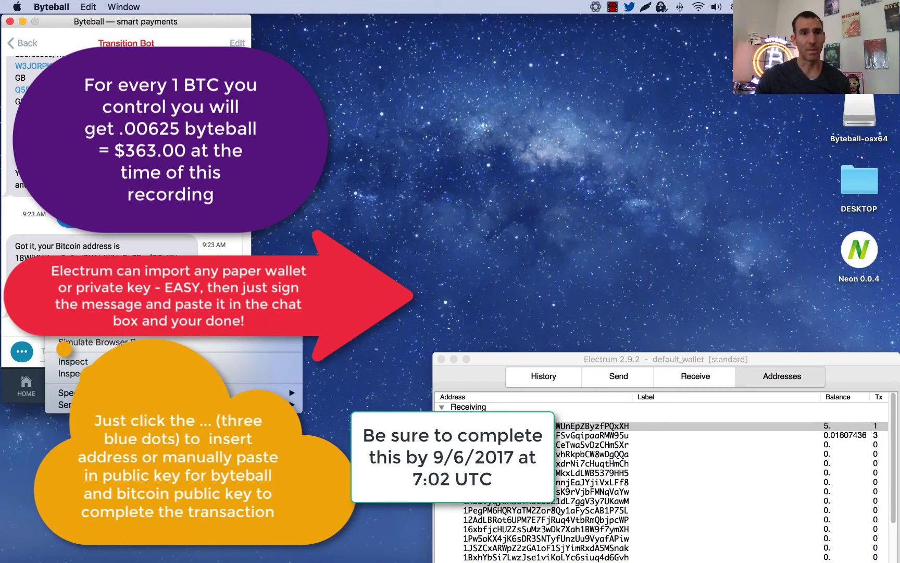
key(Escape)
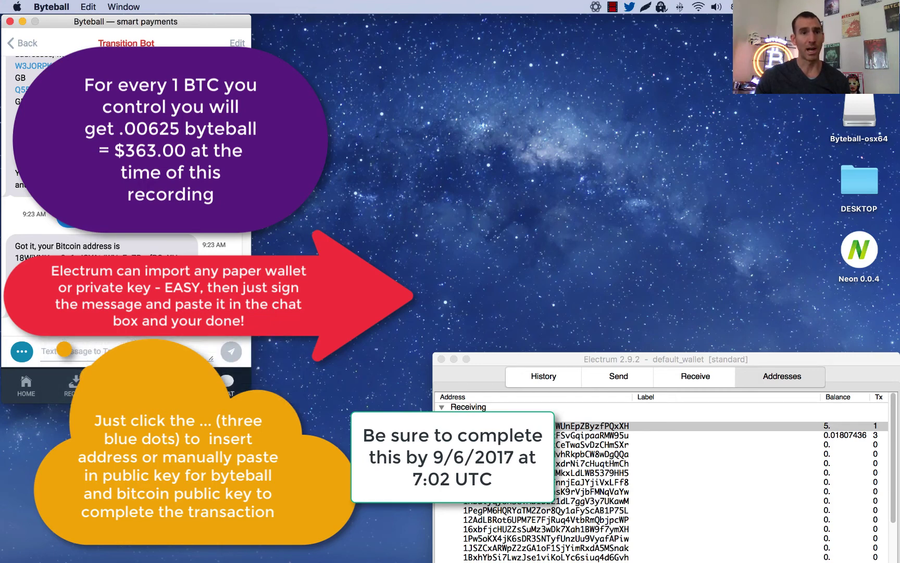
click(578, 427)
Sign the Transition Bot's message with the first receiving address and select the resulting signature.
right_click(577, 429)
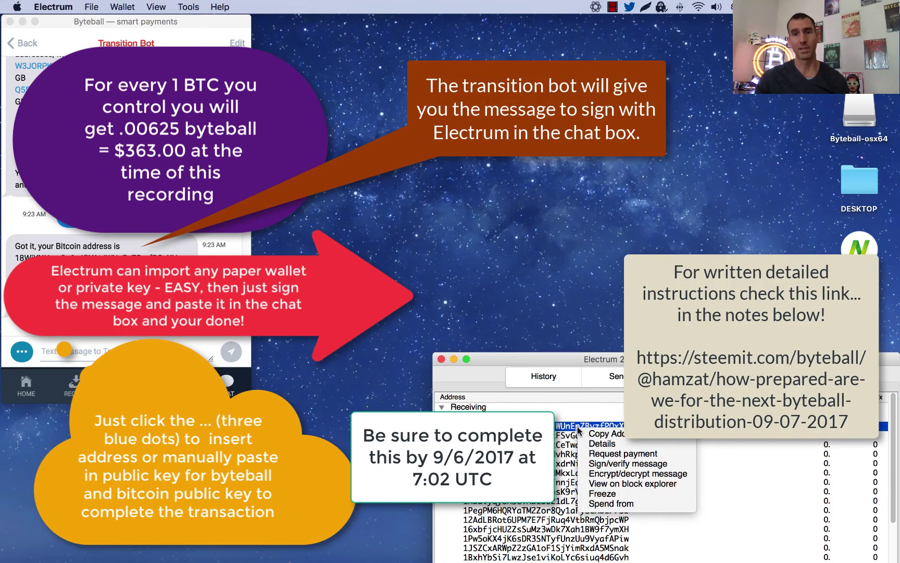
click(603, 464)
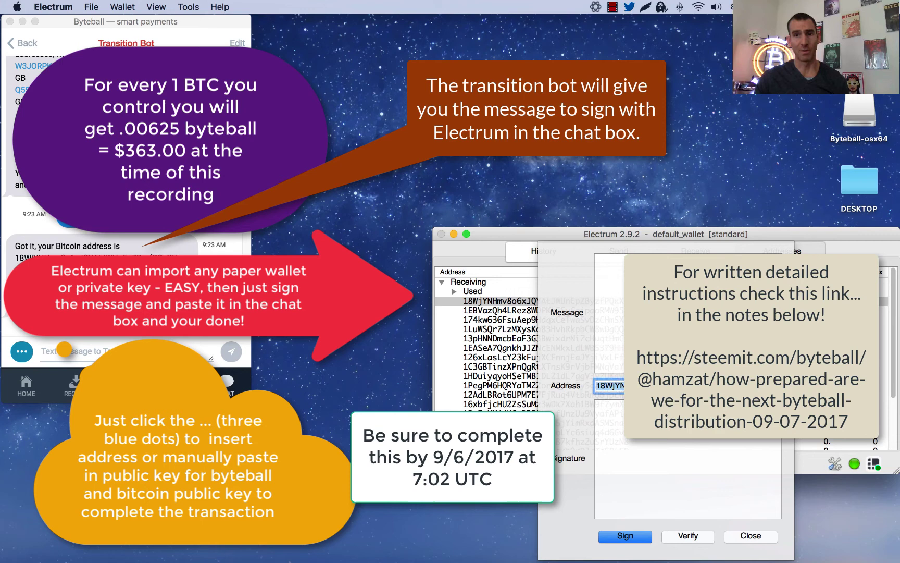
key(super+v)
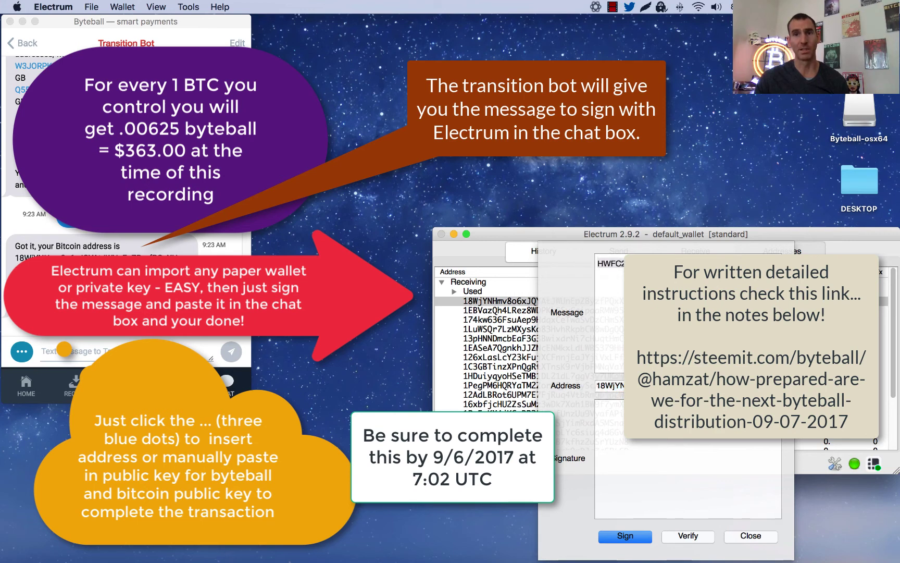
click(621, 537)
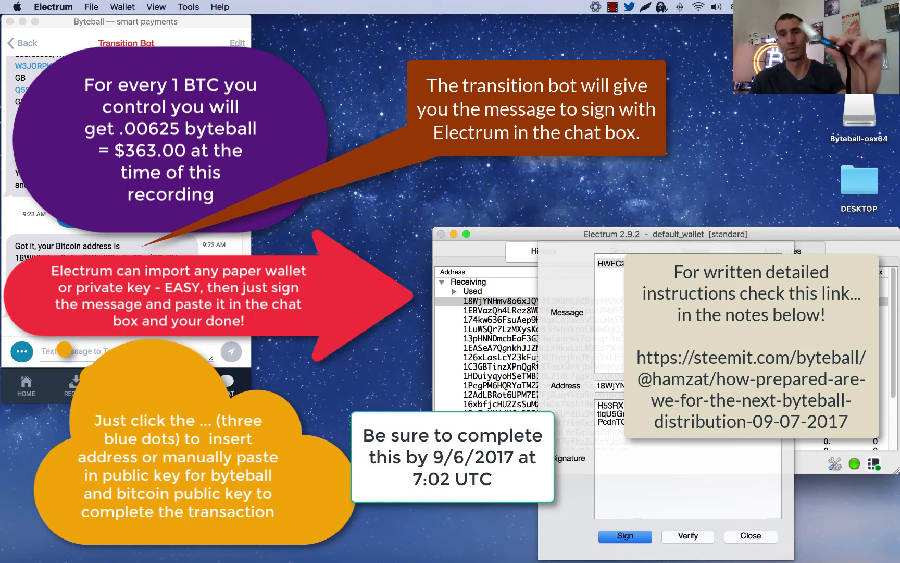
drag(666, 443, 573, 391)
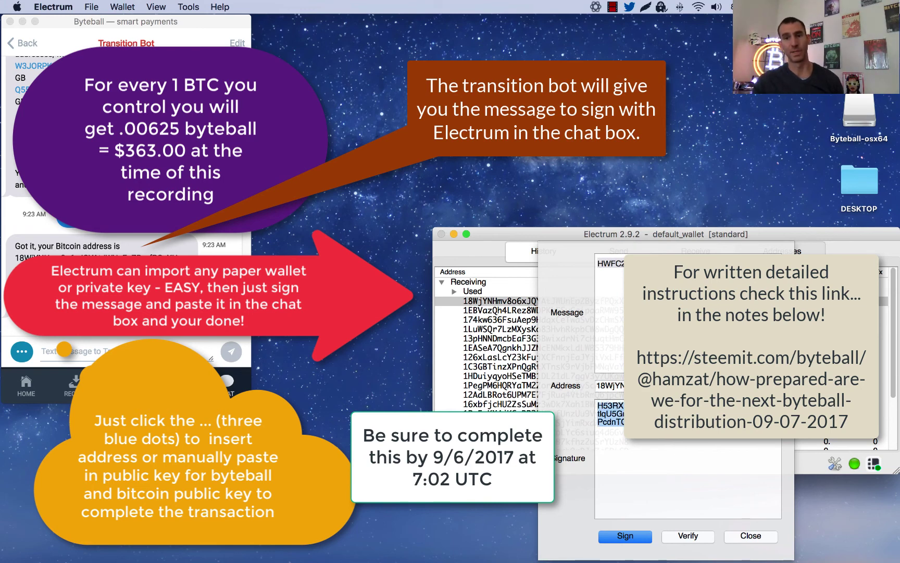
right_click(614, 412)
Cut the signature from Electrum and paste it into the Transition Bot chat to send it.
click(637, 444)
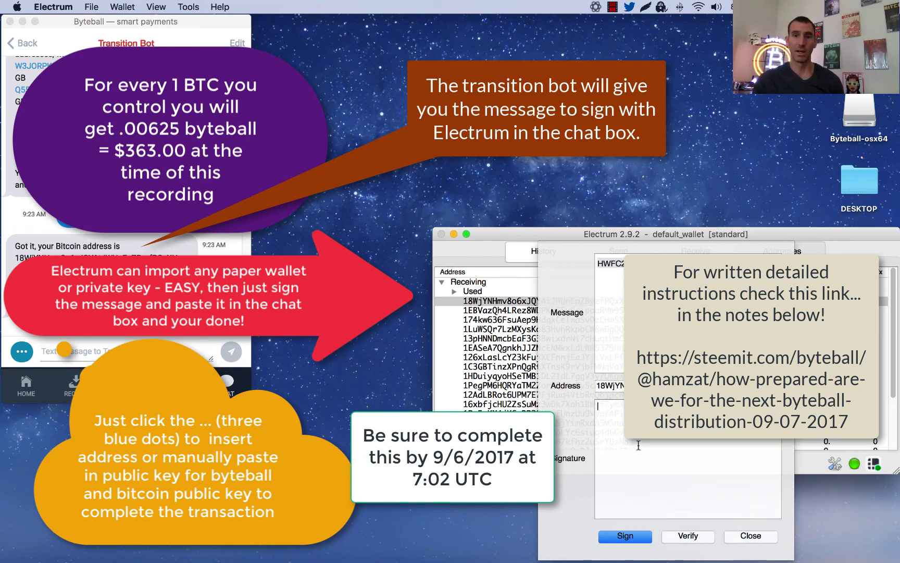
click(59, 351)
right_click(59, 352)
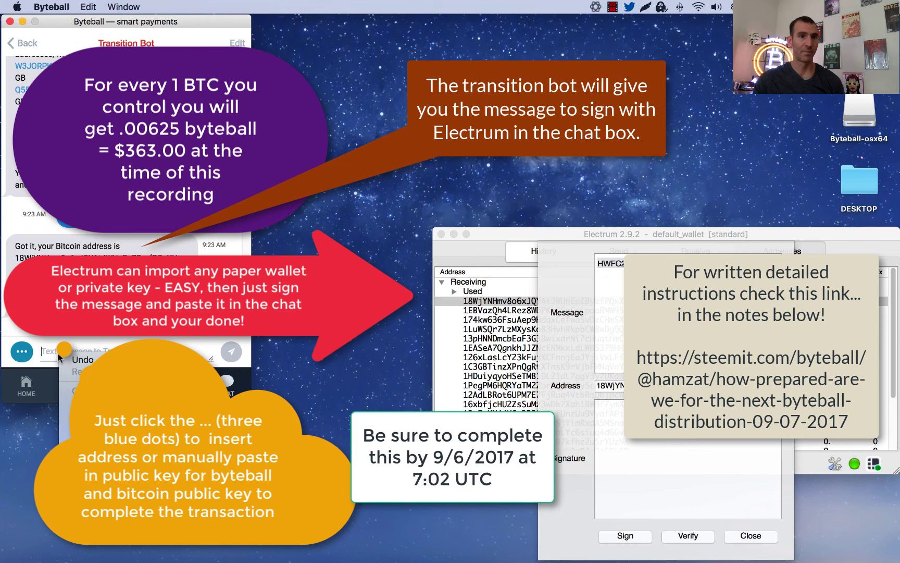
click(64, 426)
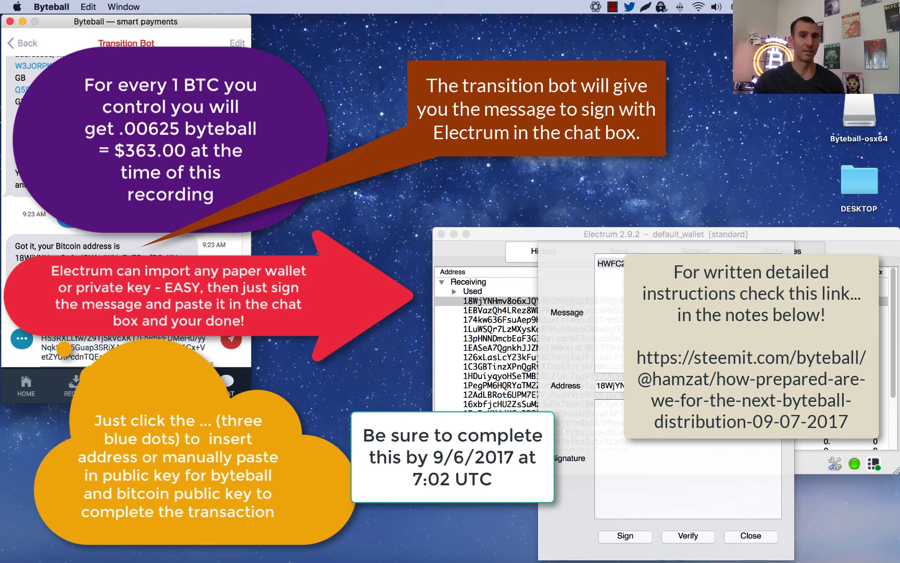
key(Return)
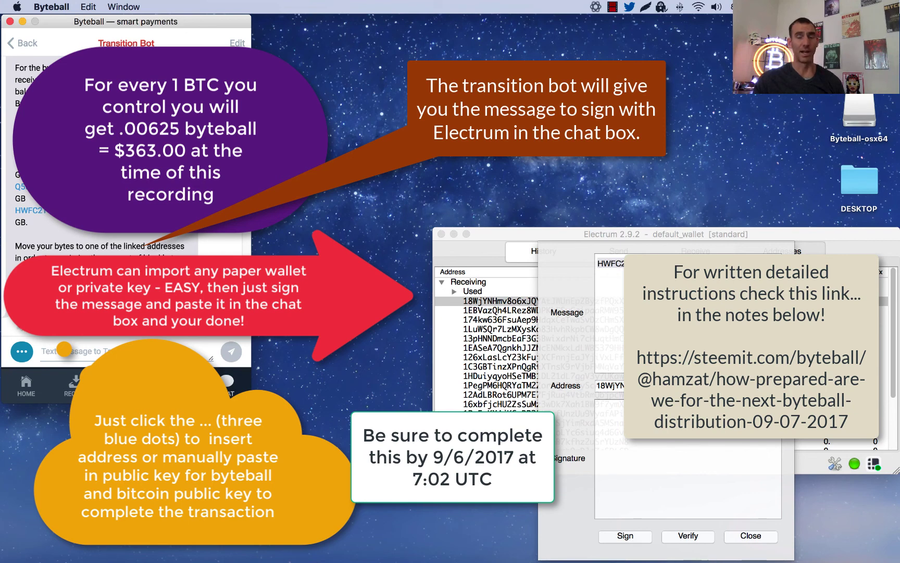
Close Electrum's Sign/Verify Message dialog to return to the Addresses list.
click(769, 538)
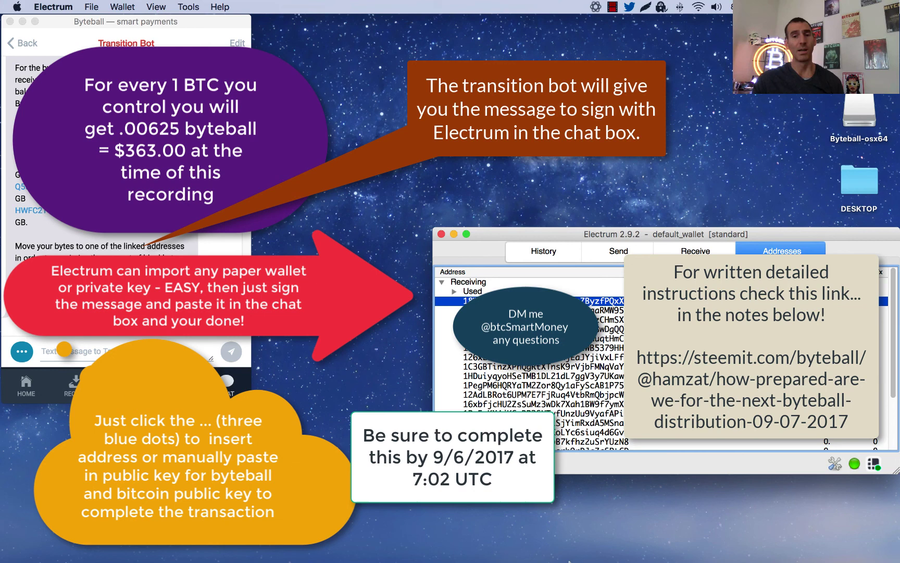
mouse_move(569, 561)
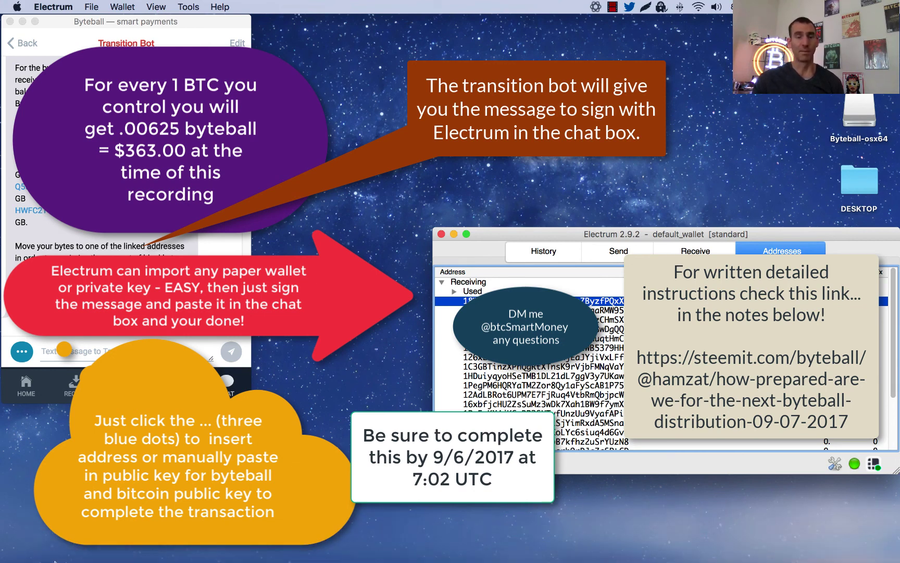
mouse_move(674, 561)
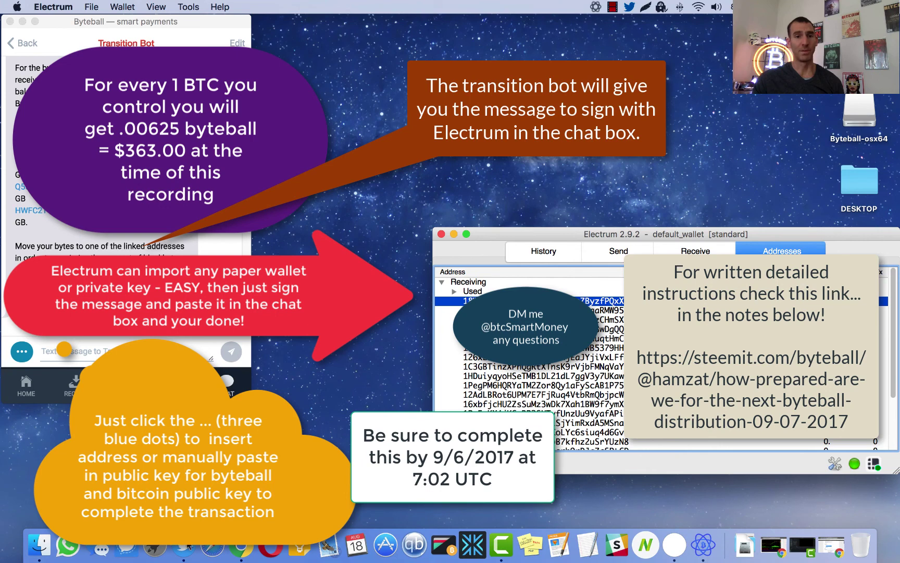
click(611, 7)
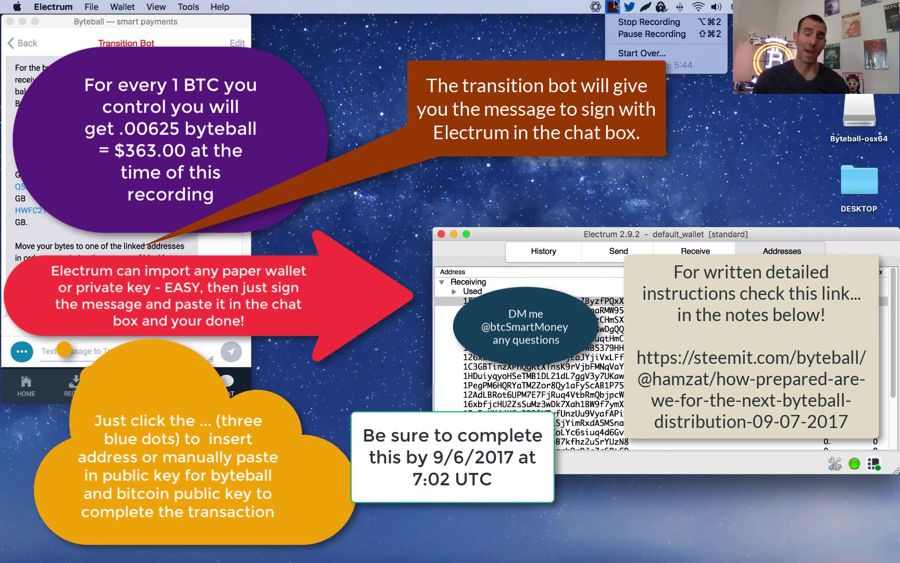